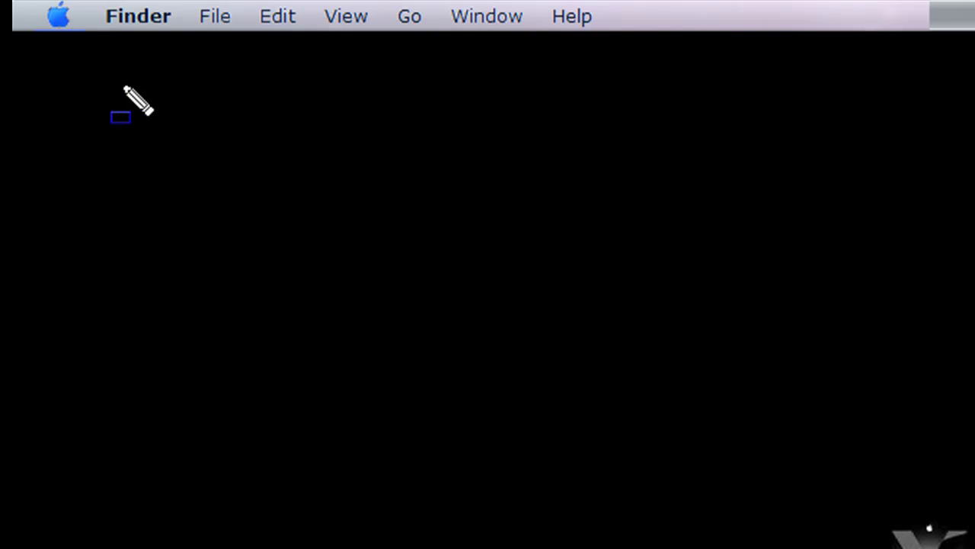
# - Copy the address of the WIN ZEUS OSX theme page on deviantART and paste it into a blank Notepad document
pyautogui.moveTo(122, 85)
pyautogui.mouseDown()
pyautogui.moveTo(623, 20)
pyautogui.moveTo(678, 2)
pyautogui.mouseUp()
pyautogui.click(248, 149)
pyautogui.hotkey('alt', 'Tab')
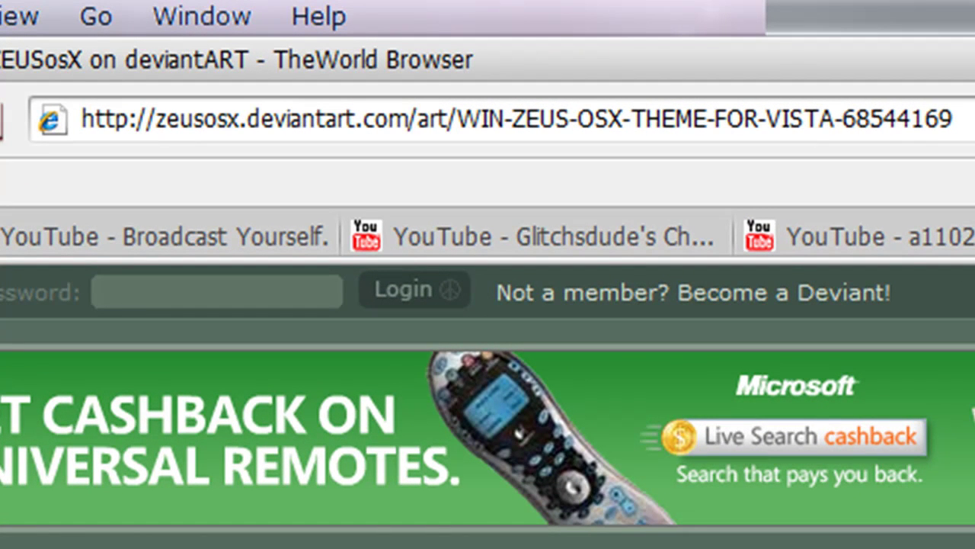
pyautogui.click(305, 119)
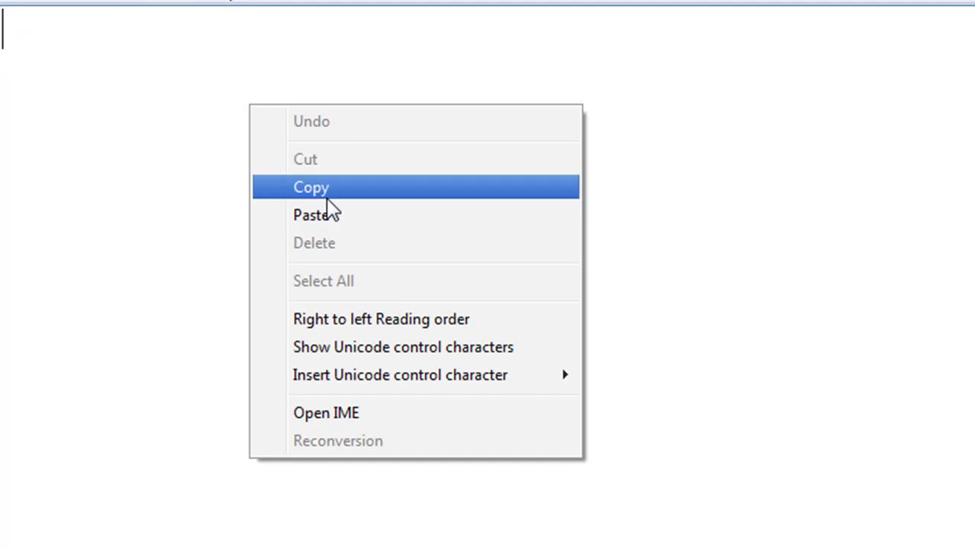
pyautogui.click(326, 215)
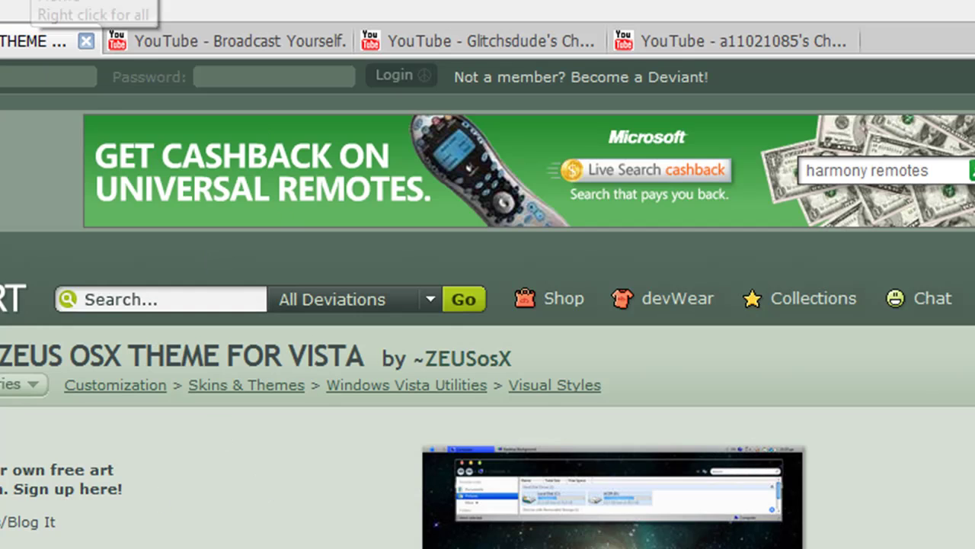
# - Search Google for TuneUp and paste the address of its download page below the theme link in Notepad
pyautogui.click(31, 3)
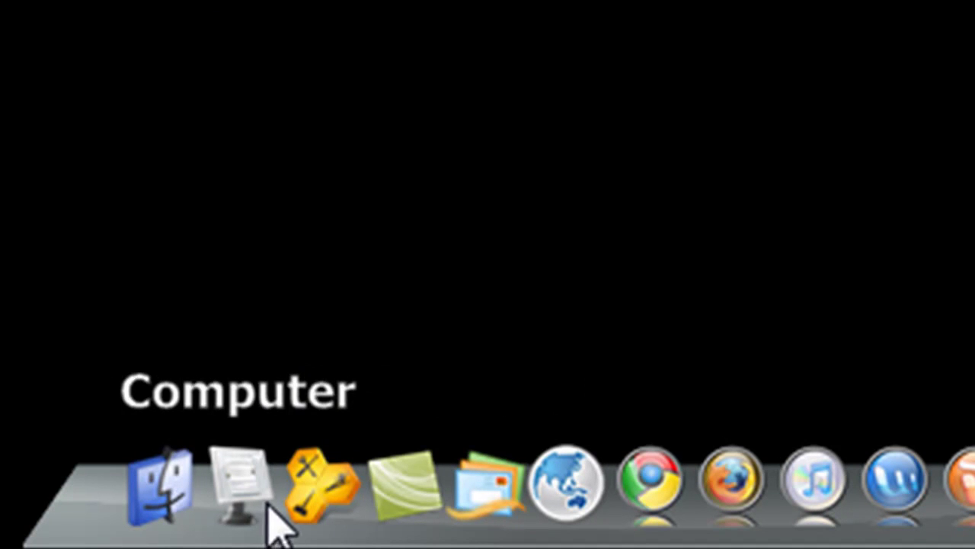
pyautogui.hotkey('ctrl', 'shift', 'd')
pyautogui.moveTo(248, 334)
pyautogui.mouseDown()
pyautogui.moveTo(348, 453)
pyautogui.moveTo(307, 545)
pyautogui.moveTo(380, 545)
pyautogui.mouseUp()
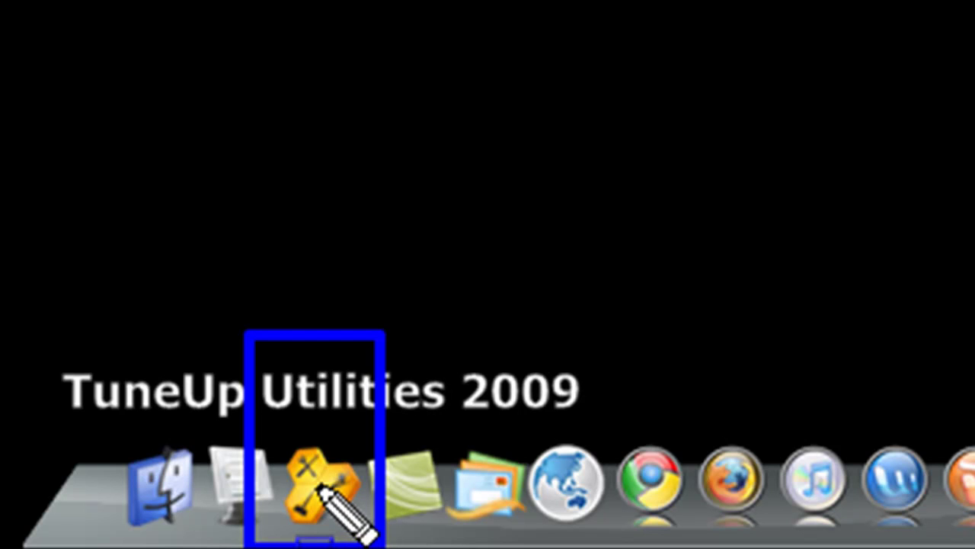
pyautogui.press('Escape')
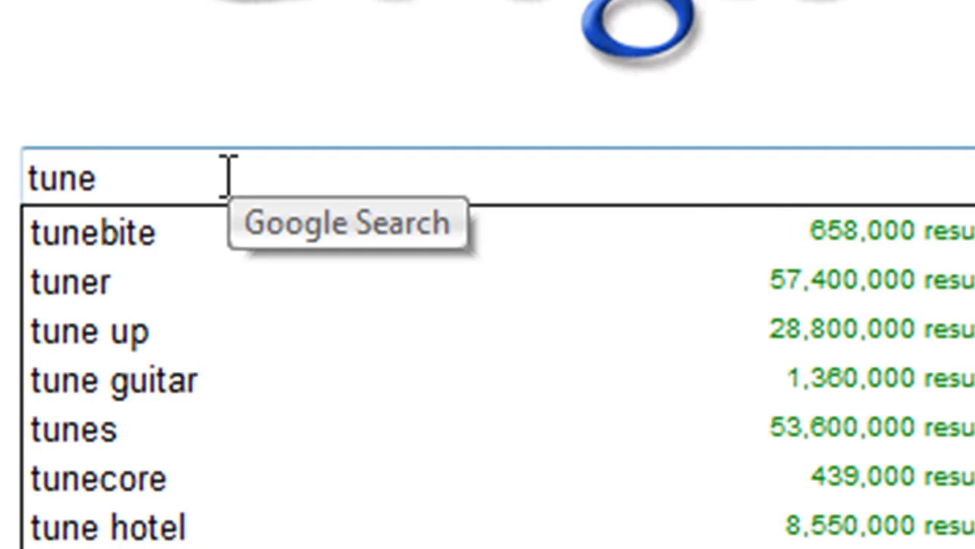
pyautogui.write('up')
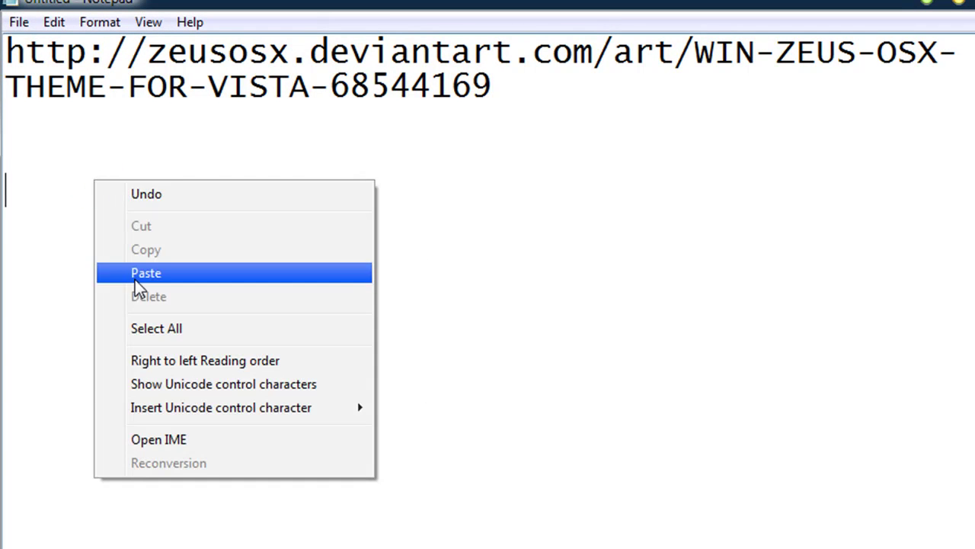
pyautogui.click(134, 273)
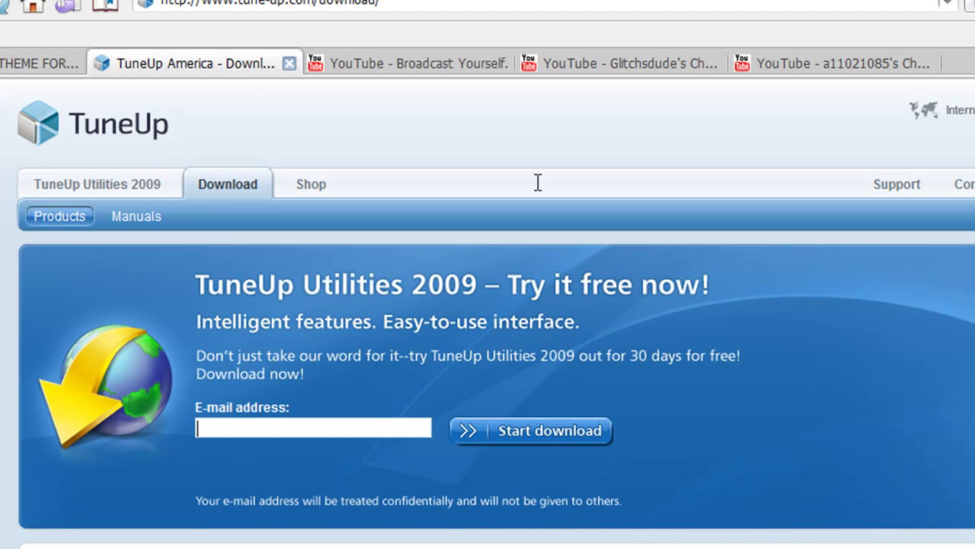
pyautogui.click(409, 57)
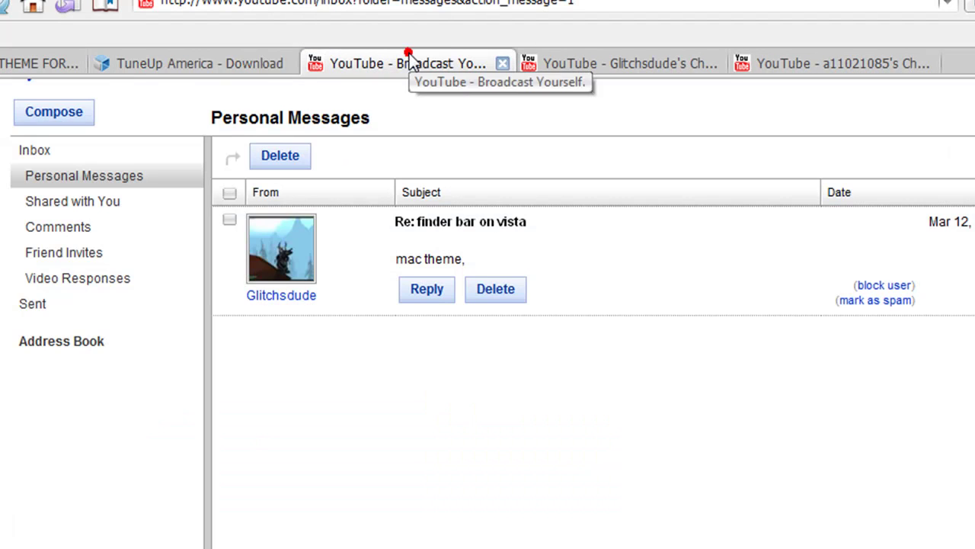
pyautogui.click(608, 68)
pyautogui.click(774, 64)
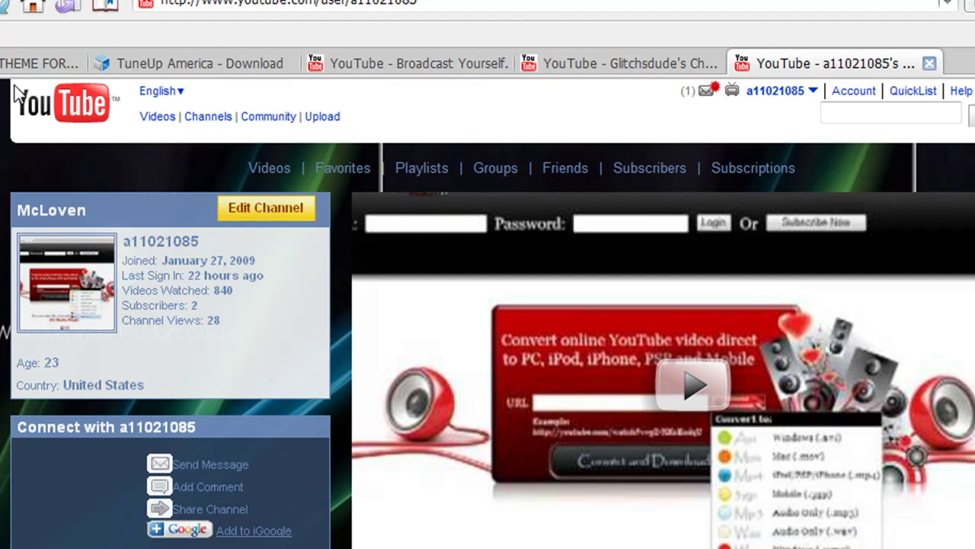
pyautogui.click(38, 64)
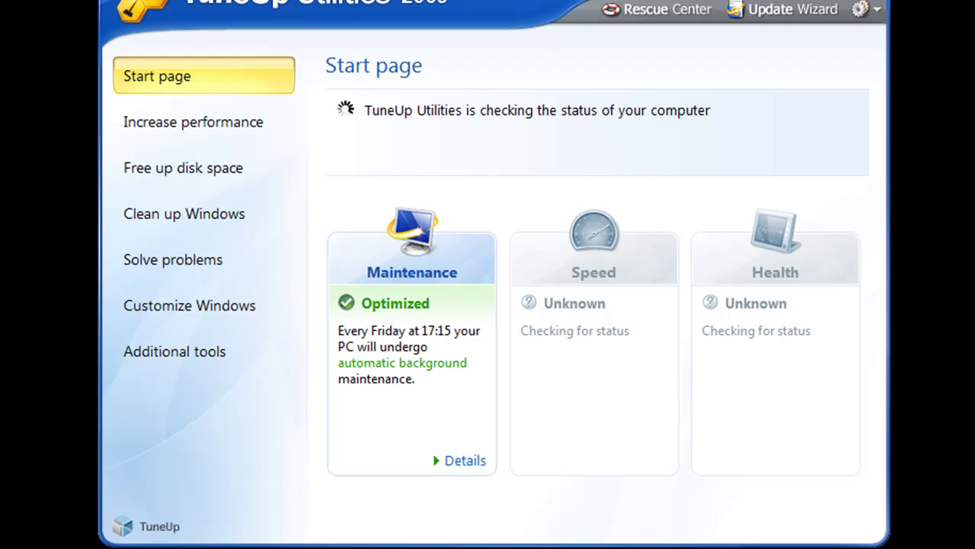
# - Open the visual style settings of TuneUp Styler from the Windows customization section of TuneUp Utilities 2009
pyautogui.click(193, 309)
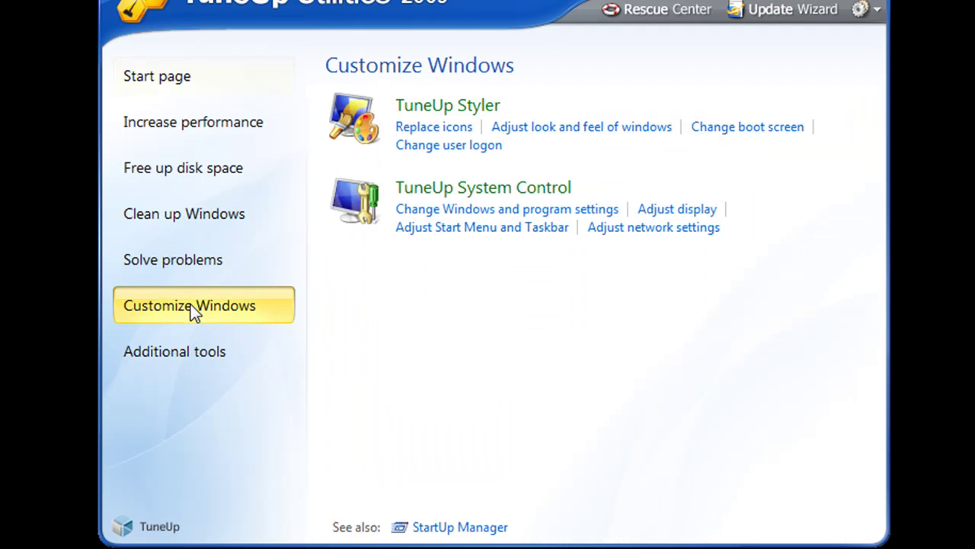
pyautogui.click(442, 105)
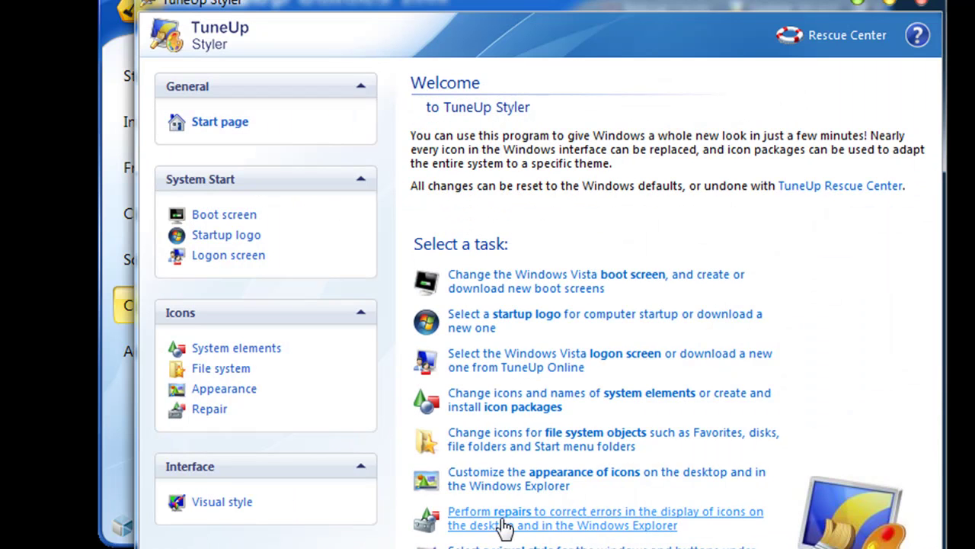
pyautogui.click(495, 545)
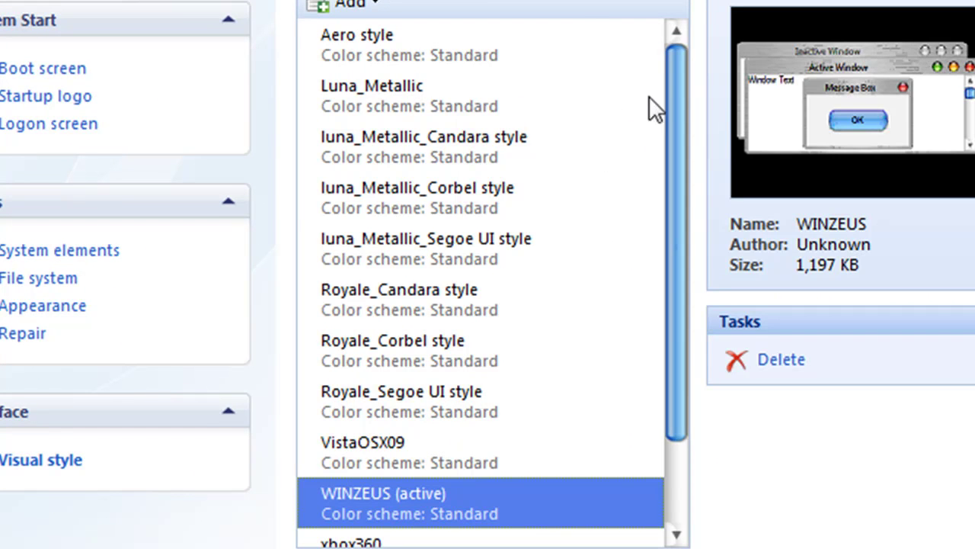
# - Preview the VistaOSX09 and WINZEUS visual styles and look at the options for adding a style
pyautogui.moveTo(683, 112); pyautogui.dragTo(651, 270)
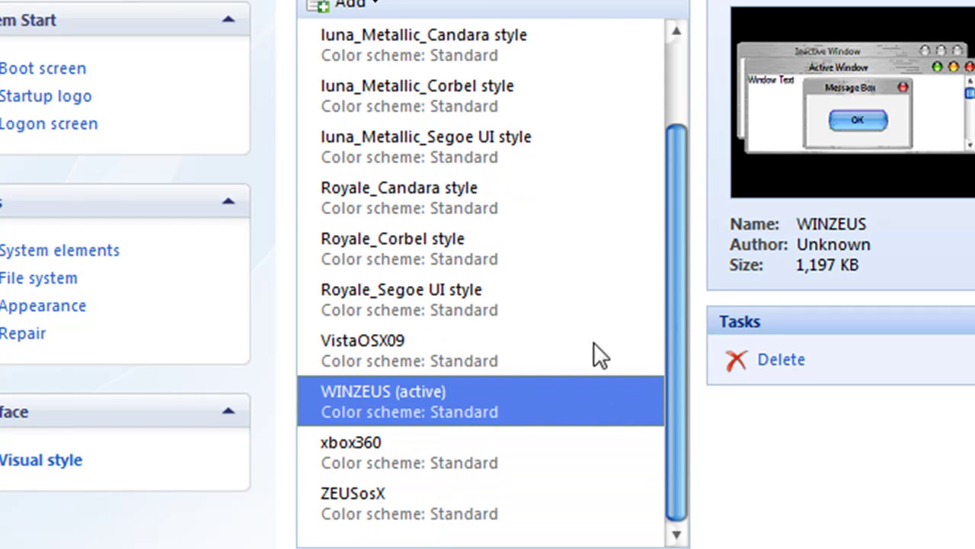
pyautogui.click(375, 359)
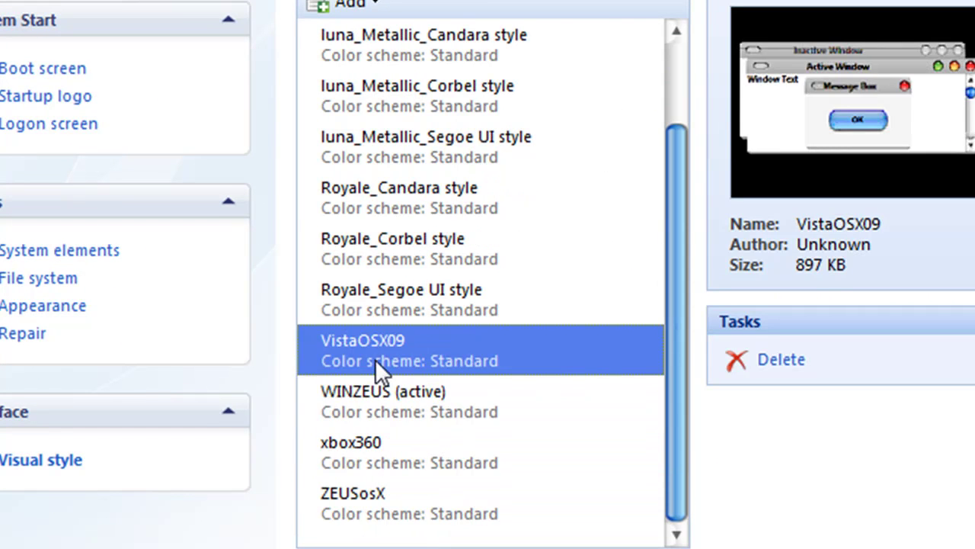
pyautogui.click(382, 411)
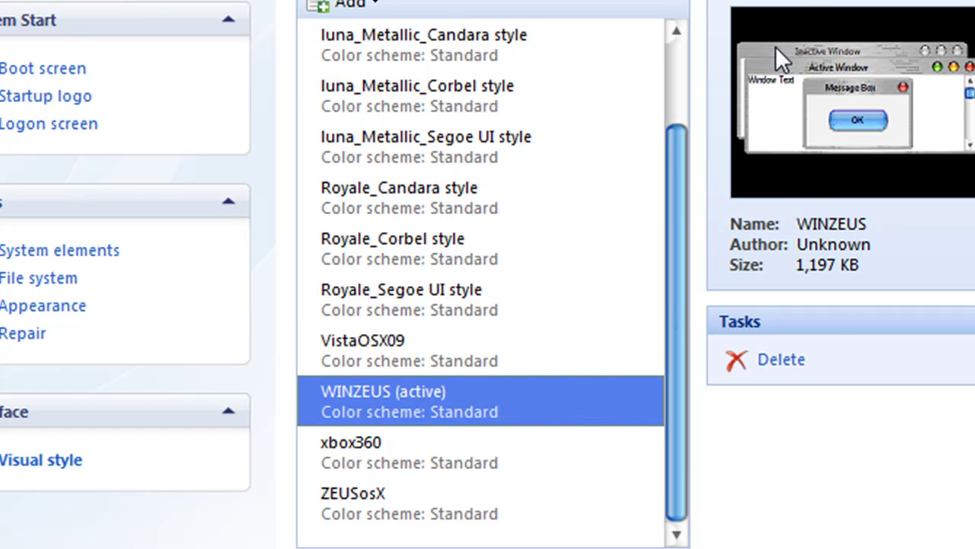
pyautogui.moveTo(672, 174); pyautogui.dragTo(676, 89)
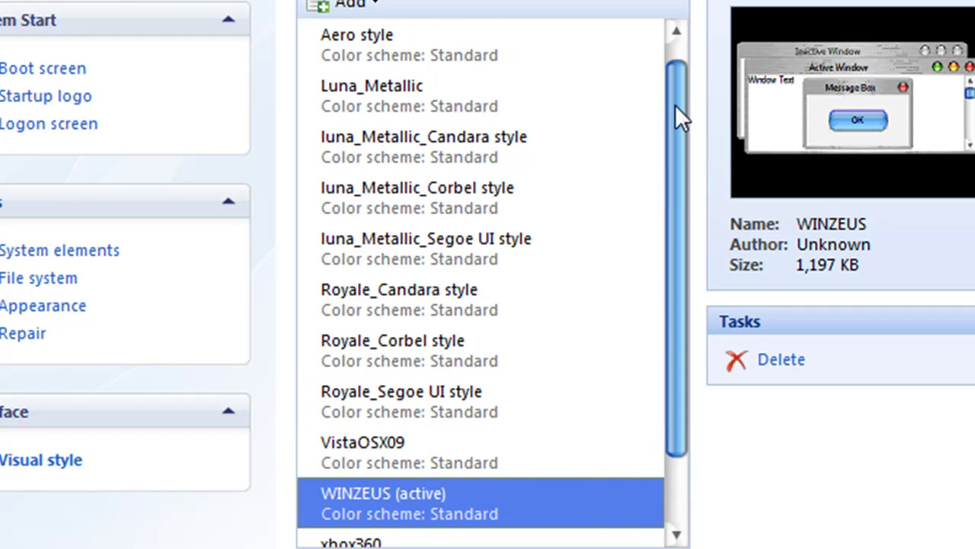
pyautogui.click(331, 9)
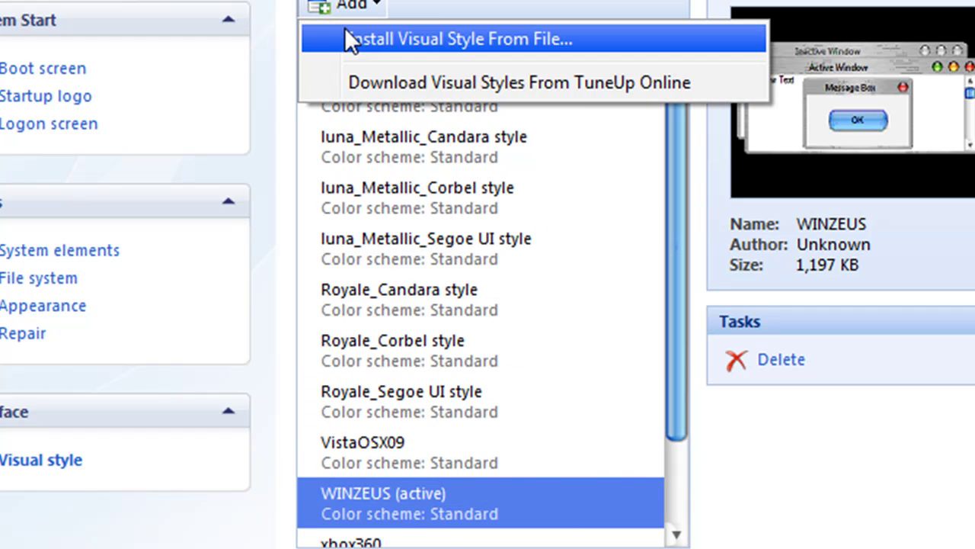
pyautogui.click(449, 4)
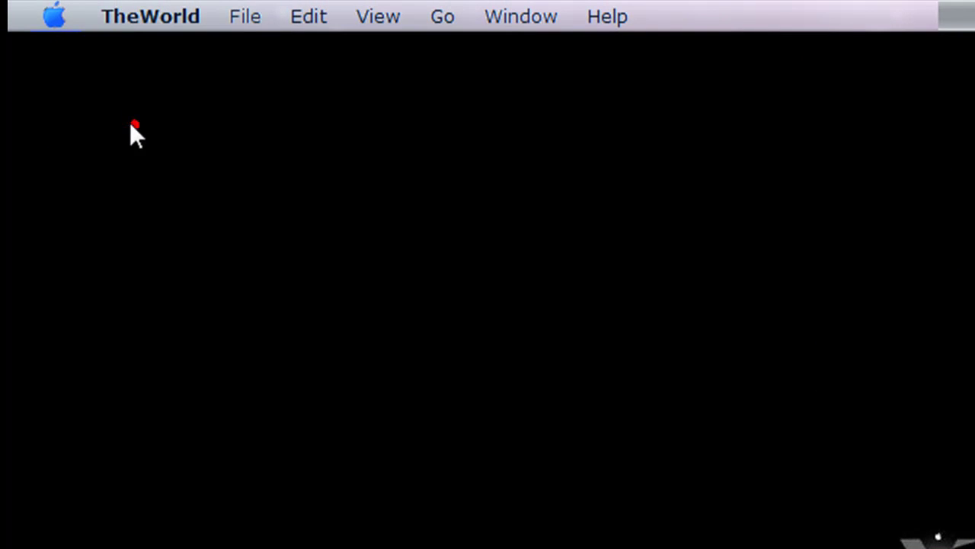
# - Examine the Apple menu of the Finder bar on the desktop and open the Start menu from the Apple icon
pyautogui.click(131, 127)
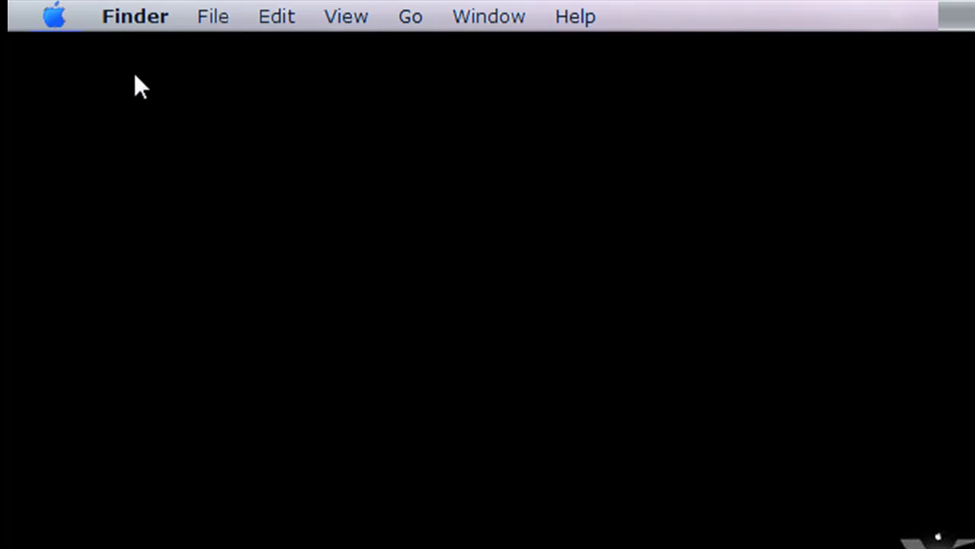
pyautogui.click(152, 20)
pyautogui.click(58, 98)
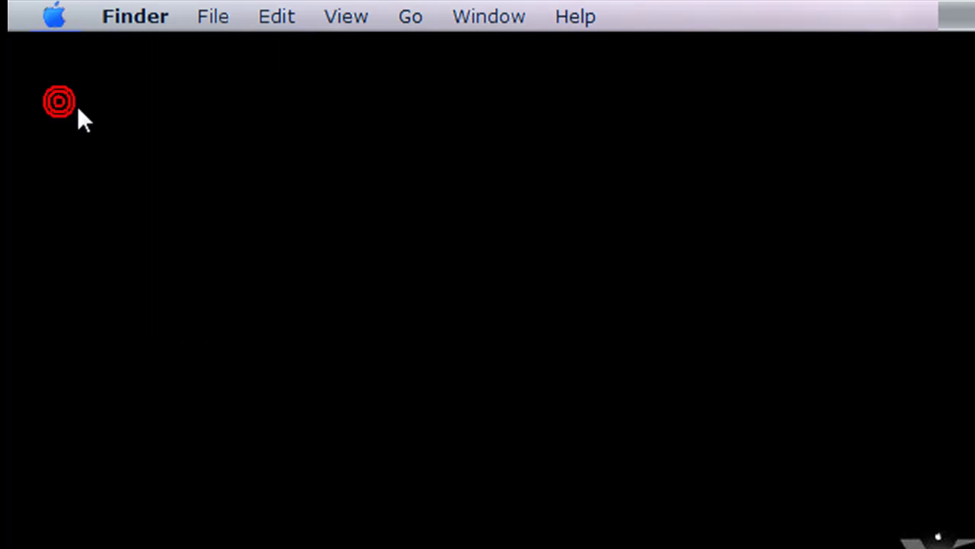
pyautogui.click(67, 20)
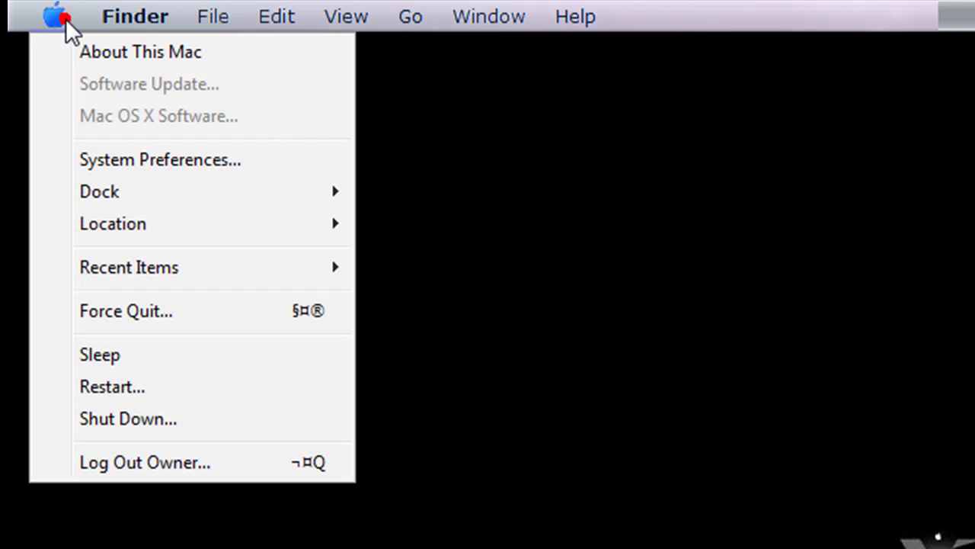
pyautogui.moveTo(122, 227)
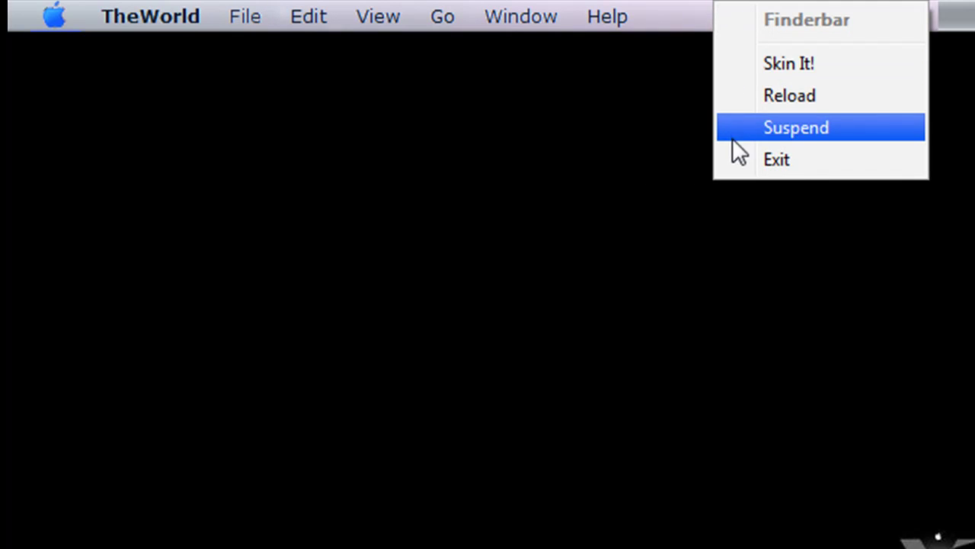
pyautogui.click(577, 142)
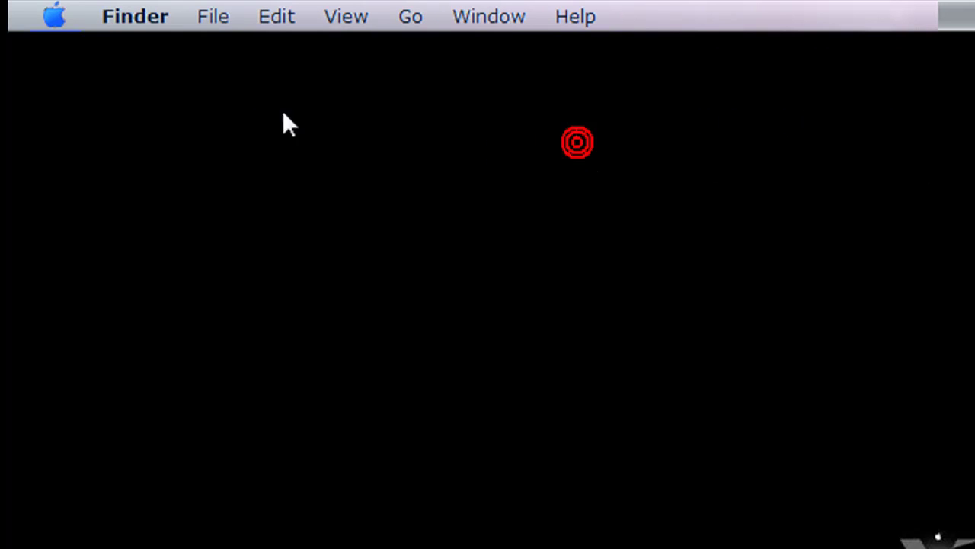
pyautogui.click(66, 15)
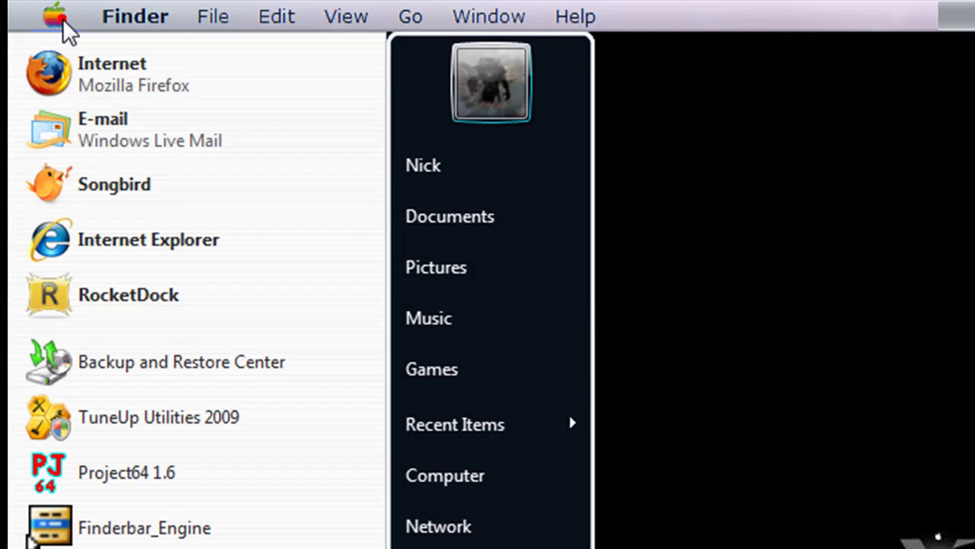